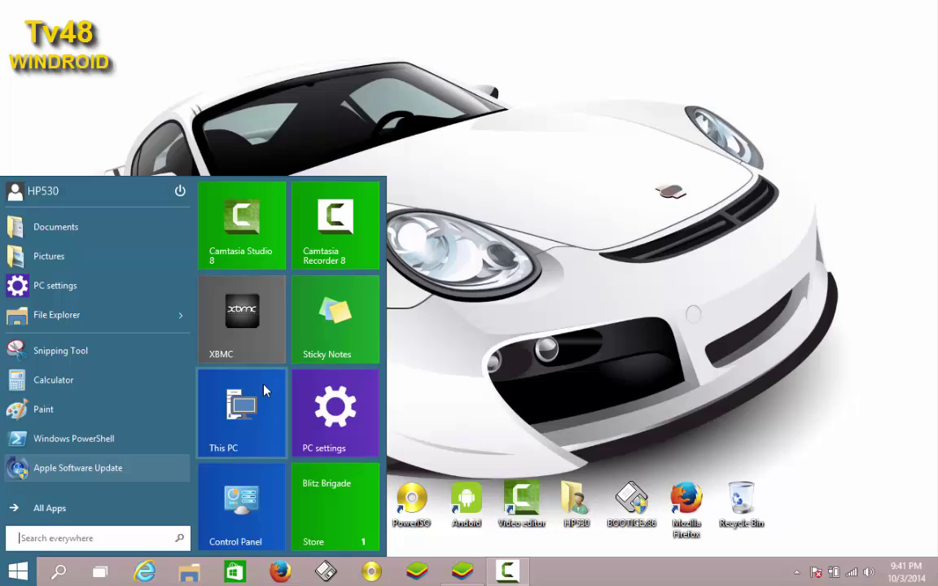
Browse the full Windows 10 All Apps list, then dismiss the Start menu to the desktop
{"action": "left_click", "coordinate": [65, 509]}
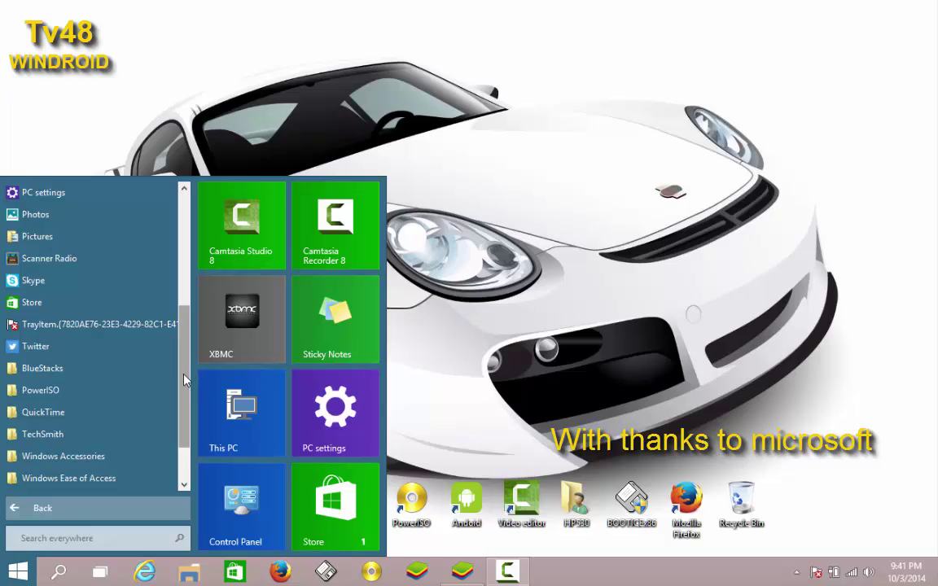
{"action": "left_click_drag", "start_coordinate": [184, 379], "coordinate": [163, 265]}
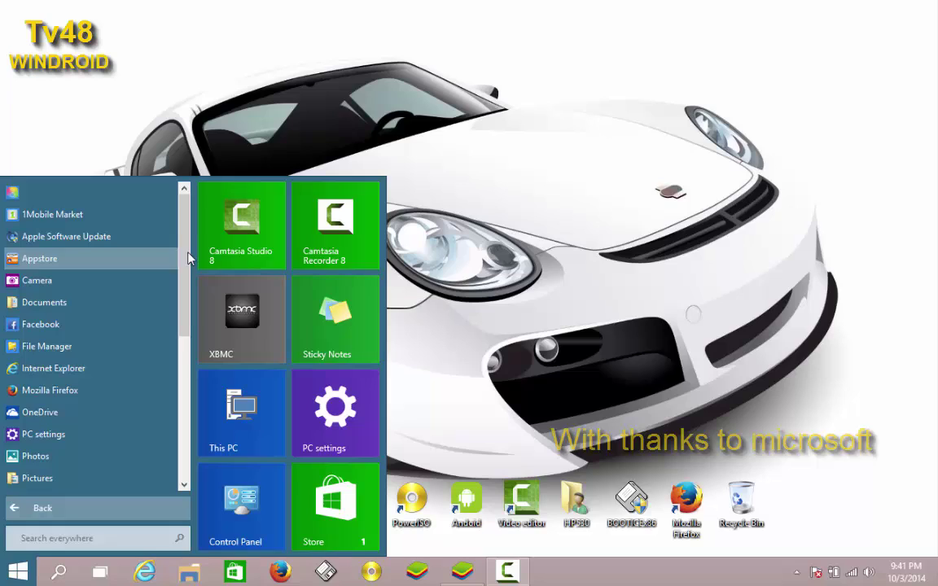
{"action": "left_click", "coordinate": [318, 146]}
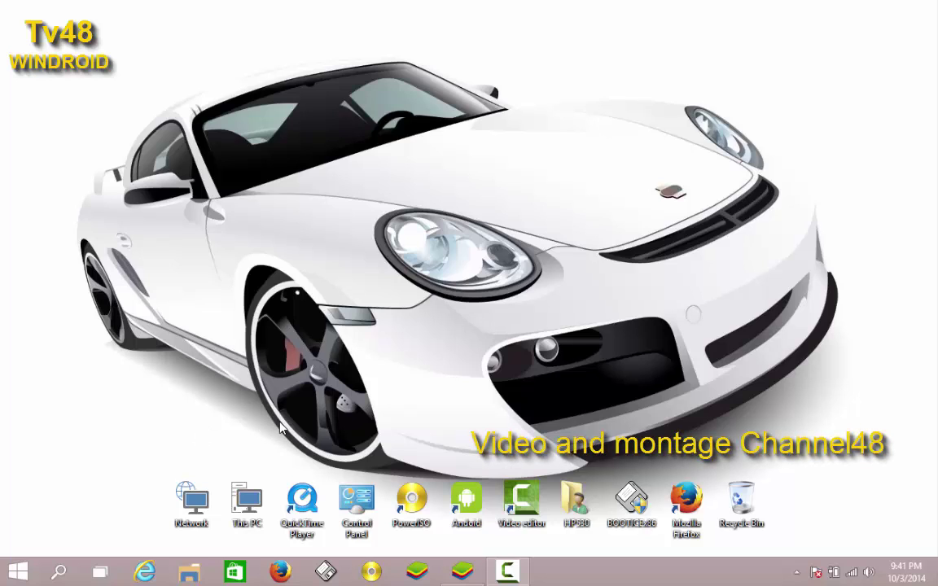
{"action": "left_click", "coordinate": [16, 576]}
{"action": "left_click", "coordinate": [16, 577]}
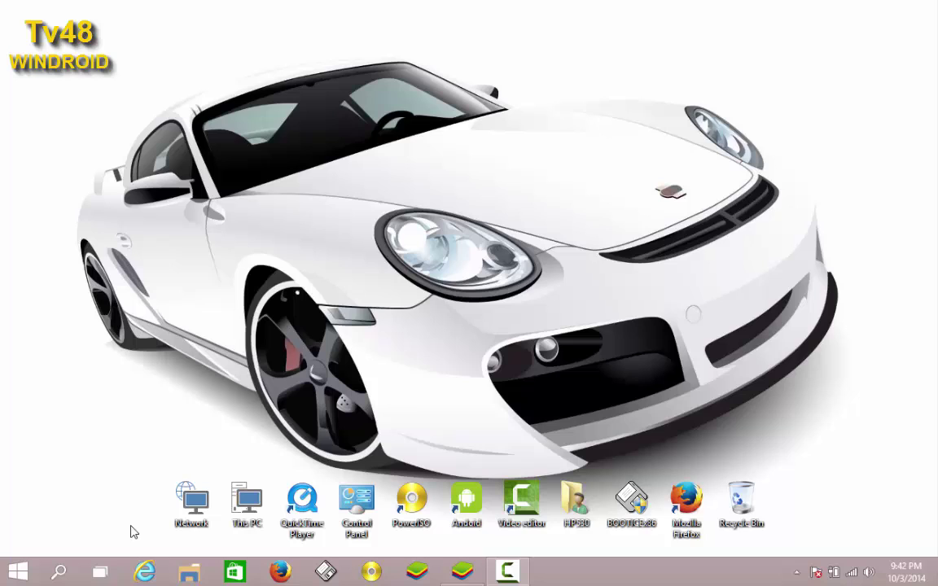
Switch to the second virtual desktop running BlueStacks and make its window full screen
{"action": "left_click", "coordinate": [99, 572]}
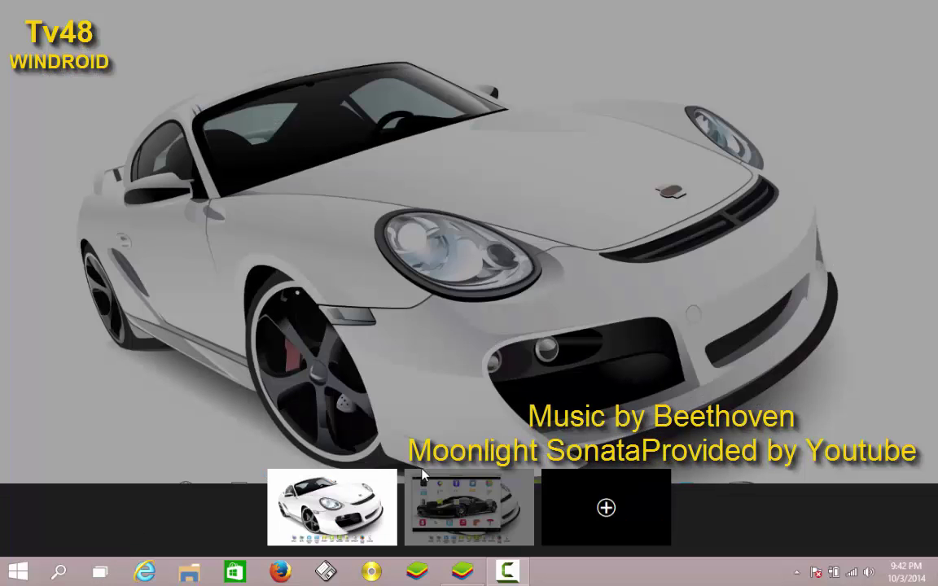
{"action": "mouse_move", "coordinate": [449, 496]}
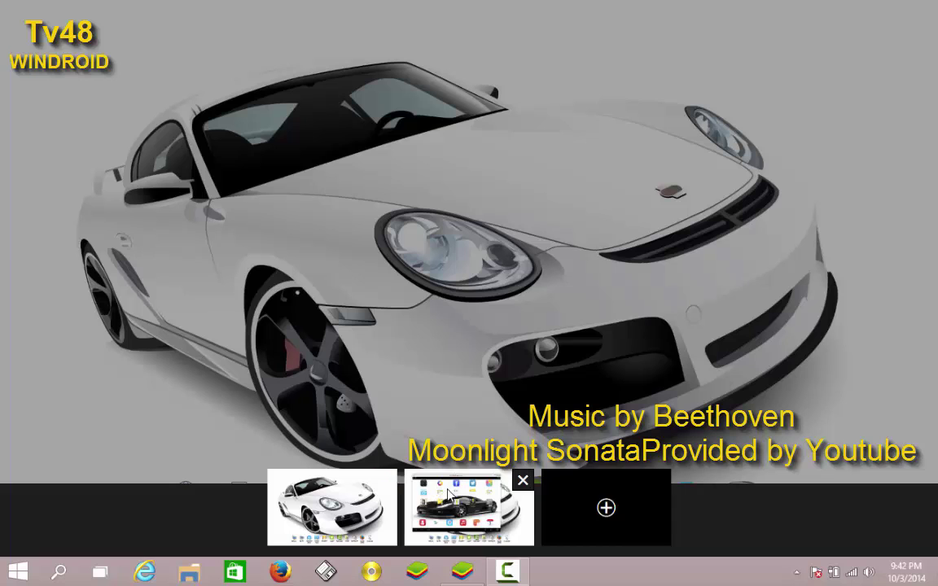
{"action": "left_click", "coordinate": [448, 497]}
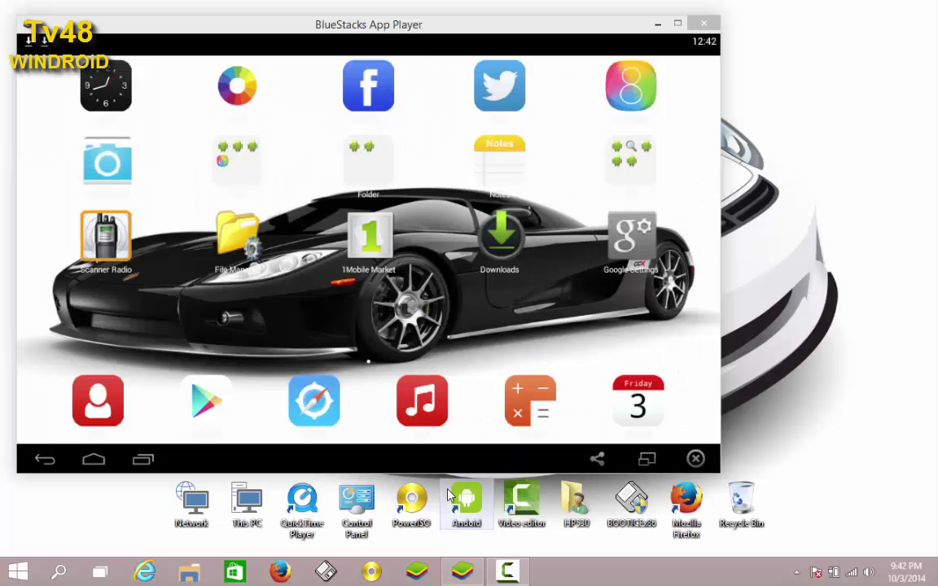
{"action": "left_click", "coordinate": [647, 459]}
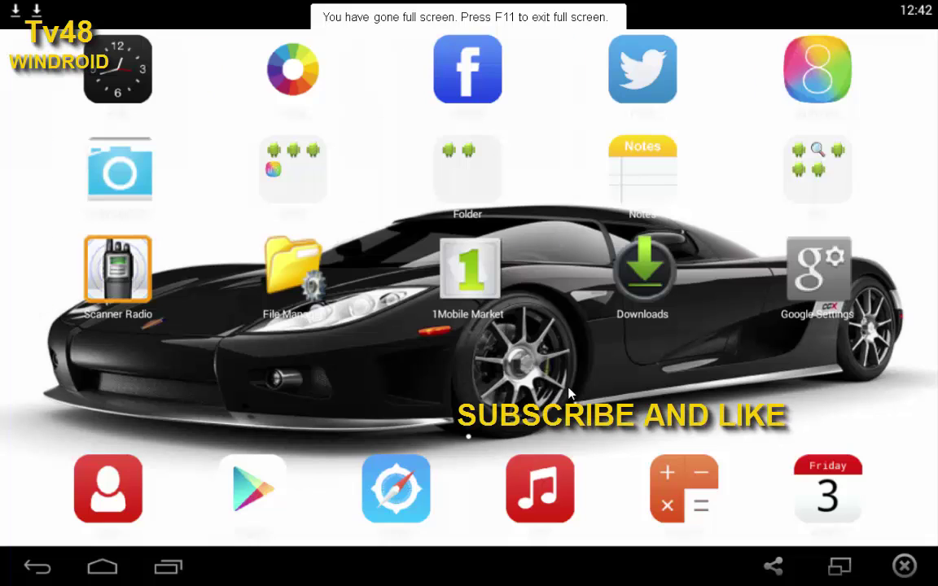
{"action": "left_click_drag", "start_coordinate": [570, 395], "coordinate": [501, 383]}
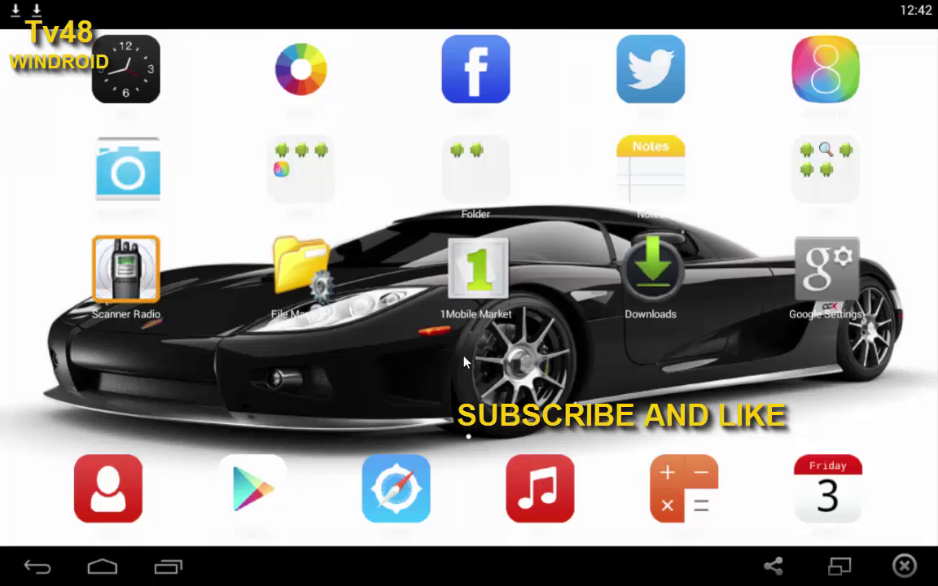
{"action": "left_click_drag", "start_coordinate": [468, 363], "coordinate": [500, 367]}
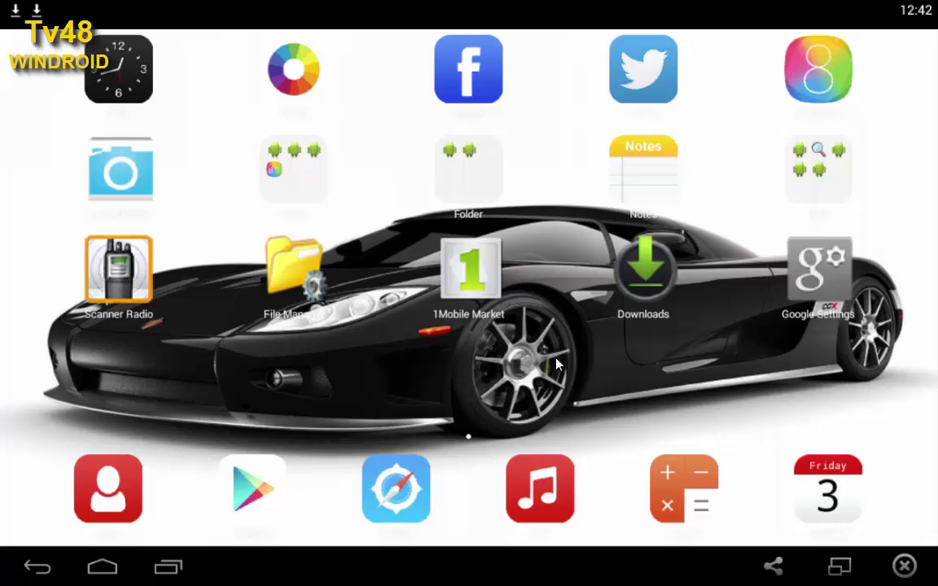
{"action": "scroll", "coordinate": [557, 363], "scroll_direction": "down", "scroll_amount": 1}
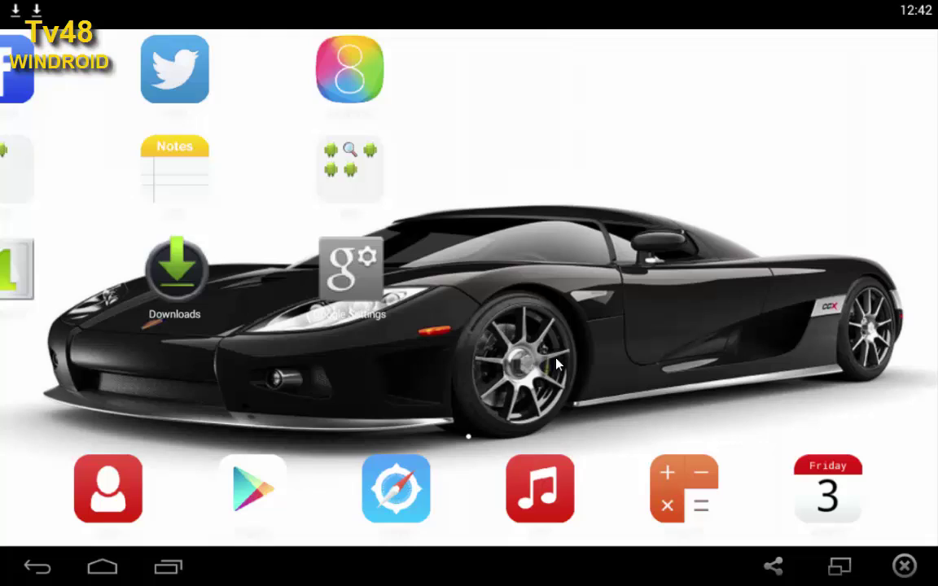
{"action": "scroll", "coordinate": [557, 364], "scroll_direction": "down", "scroll_amount": 2}
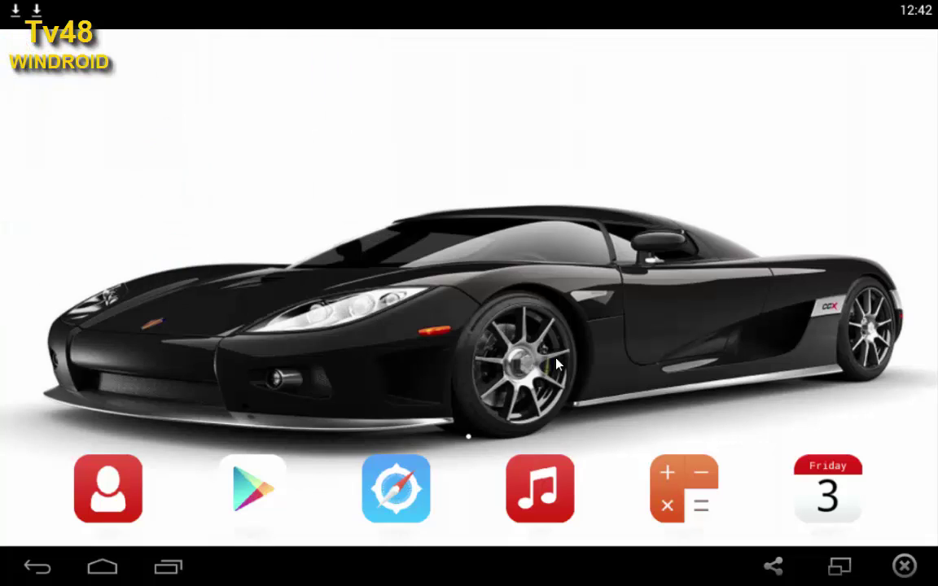
{"action": "scroll", "coordinate": [557, 364], "scroll_direction": "up", "scroll_amount": 2}
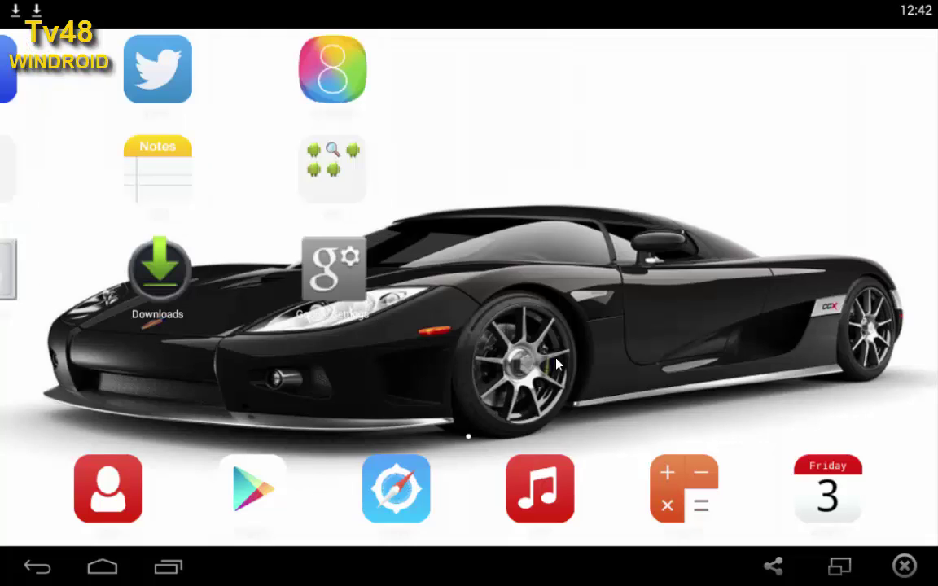
{"action": "scroll", "coordinate": [557, 364], "scroll_direction": "down", "scroll_amount": 1}
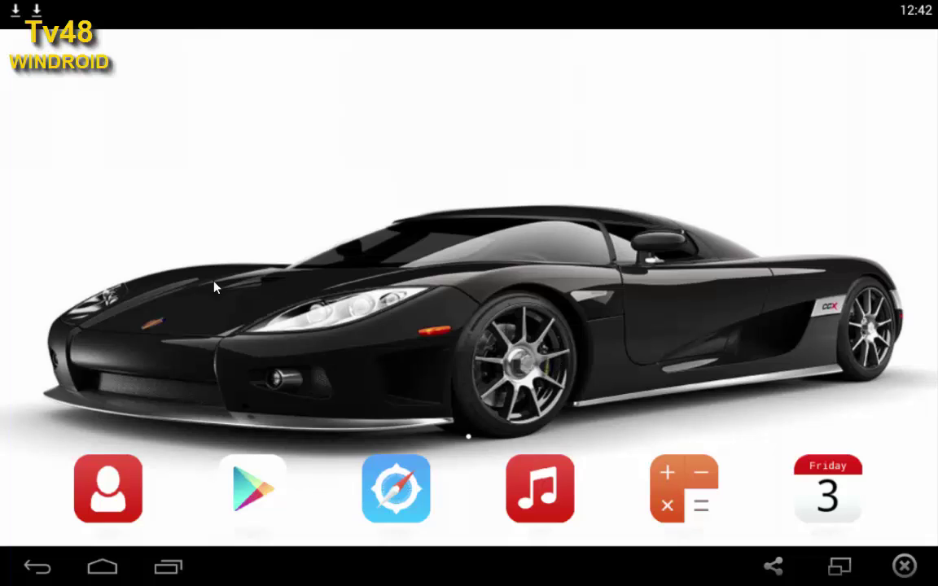
{"action": "scroll", "coordinate": [286, 56], "scroll_direction": "up", "scroll_amount": 1}
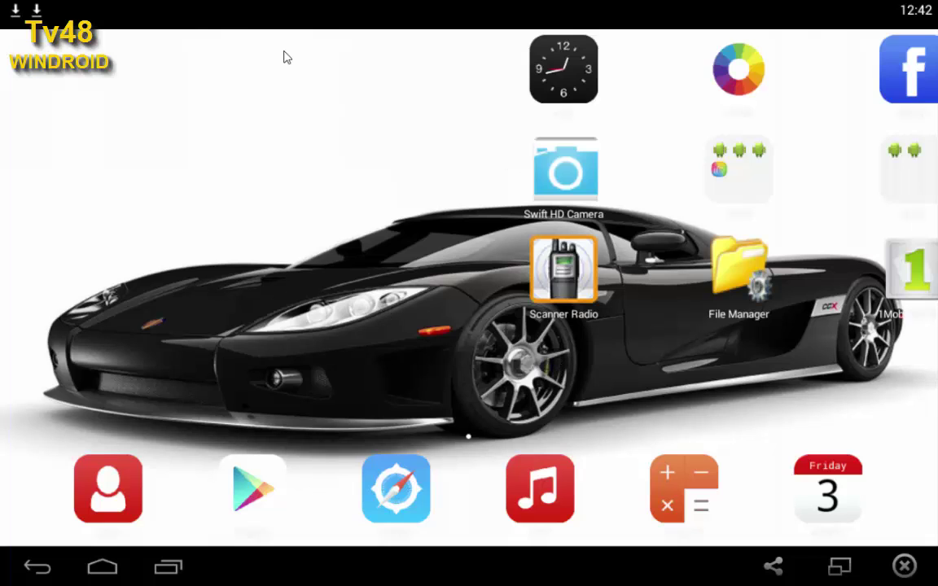
Scroll the BlueStacks home screen back to its first page
{"action": "scroll", "coordinate": [269, 146], "scroll_direction": "down", "scroll_amount": 1}
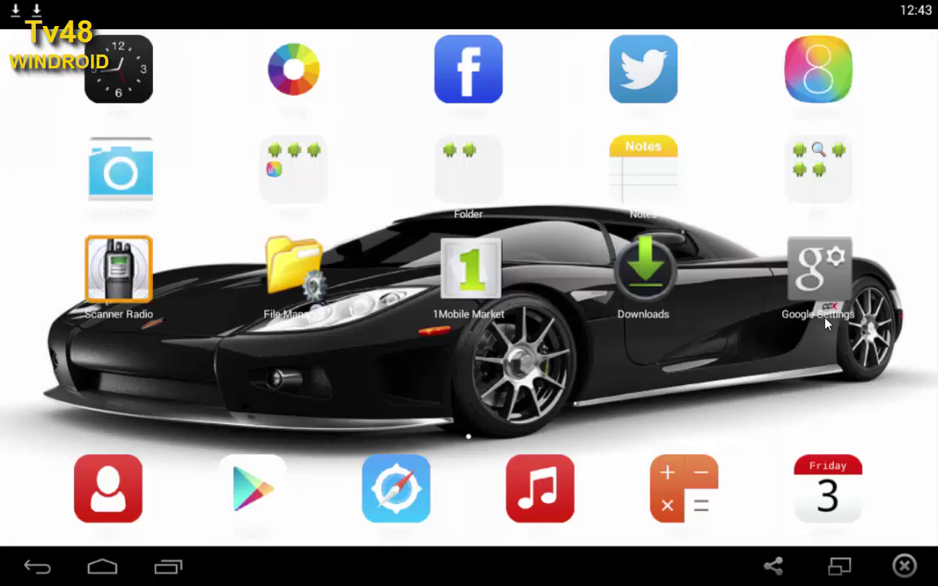
Launch the Play Store, browse its Fun Games rows, and bring up the search box
{"action": "left_click", "coordinate": [269, 498]}
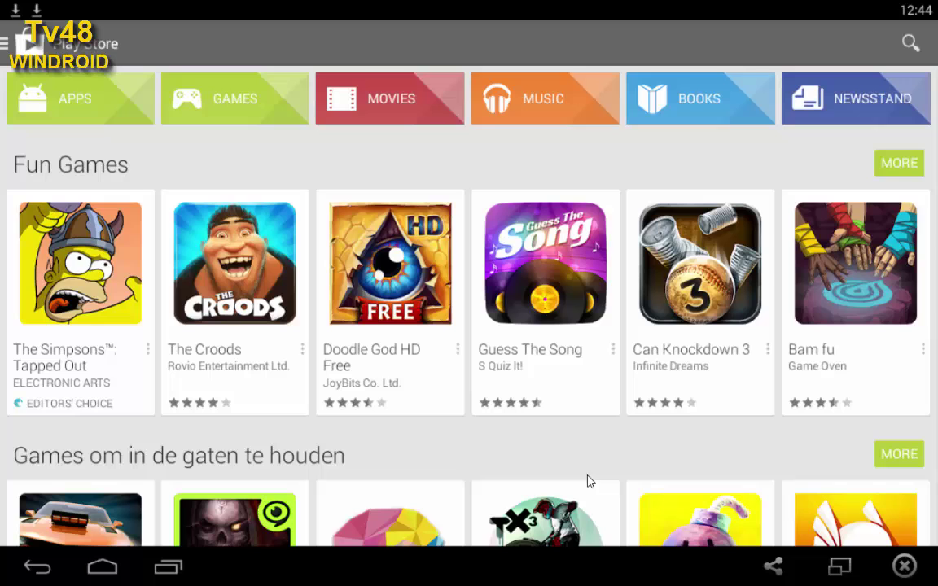
{"action": "left_click", "coordinate": [567, 448]}
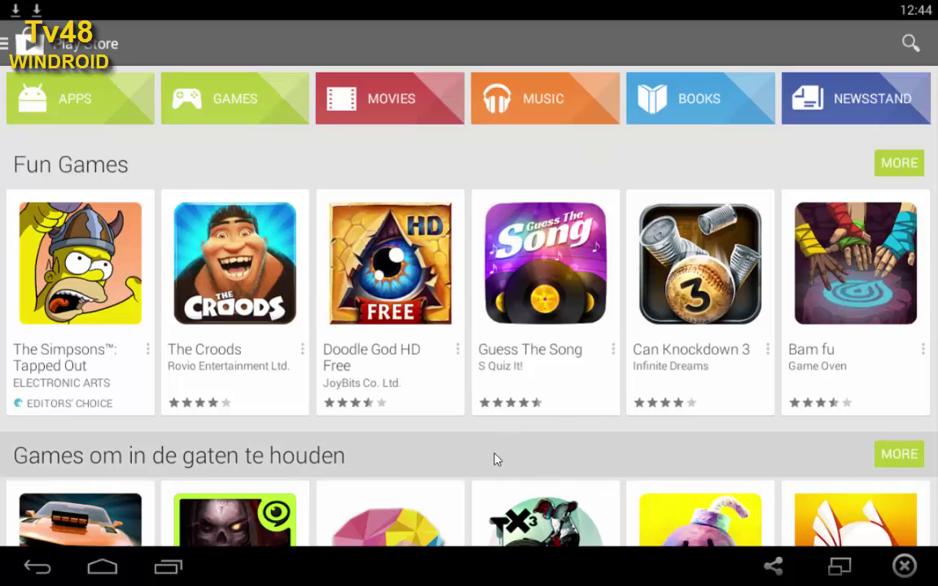
{"action": "scroll", "coordinate": [492, 464], "scroll_direction": "down", "scroll_amount": 3}
{"action": "scroll", "coordinate": [489, 480], "scroll_direction": "down", "scroll_amount": 3}
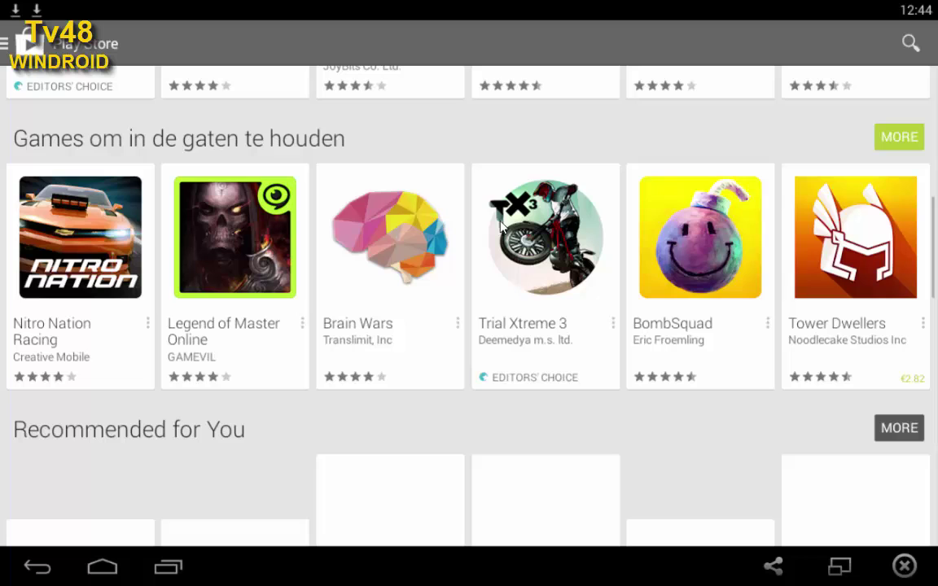
{"action": "scroll", "coordinate": [509, 480], "scroll_direction": "up", "scroll_amount": 4}
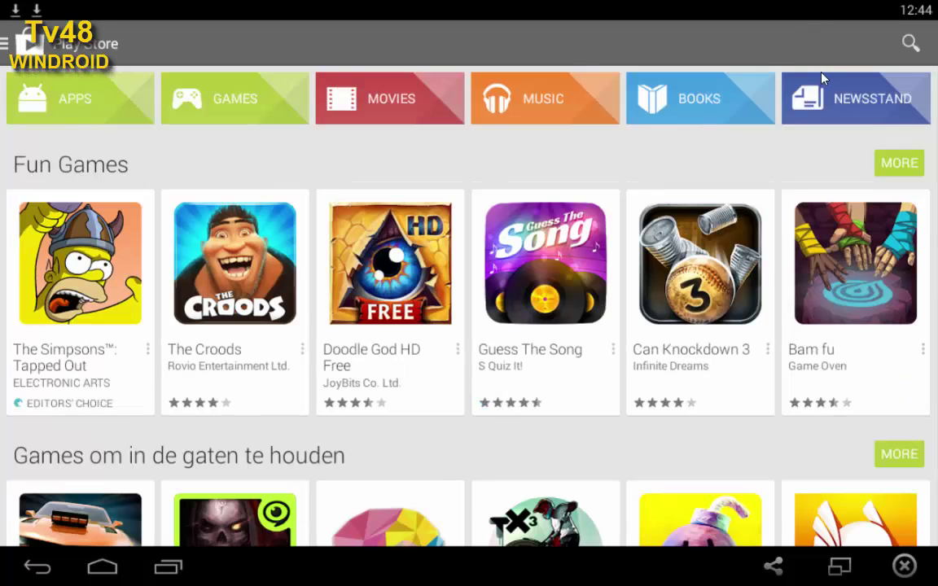
{"action": "left_click", "coordinate": [906, 50]}
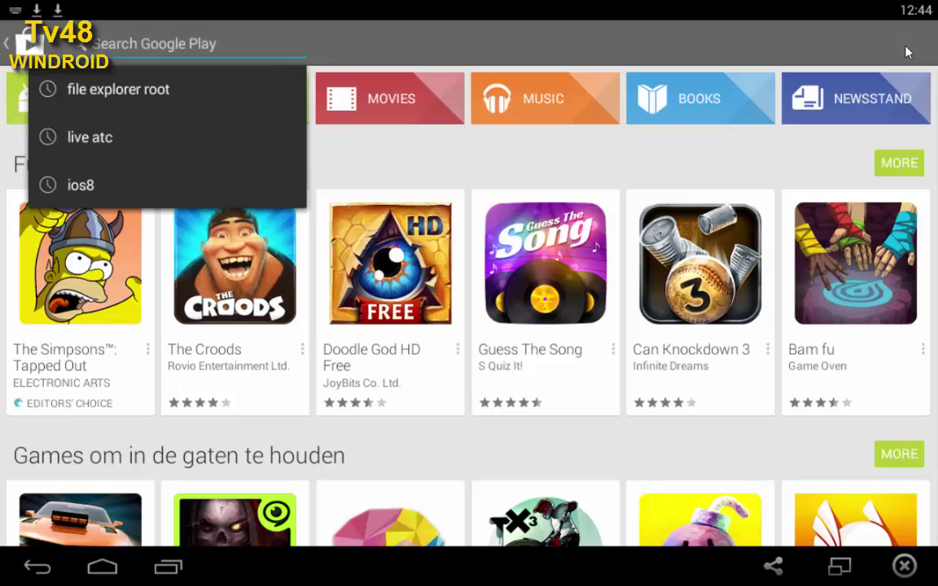
Search the Play Store for 'Whatsapp' and pick the WhatsApp Messenger result
{"action": "type", "text": "What"}
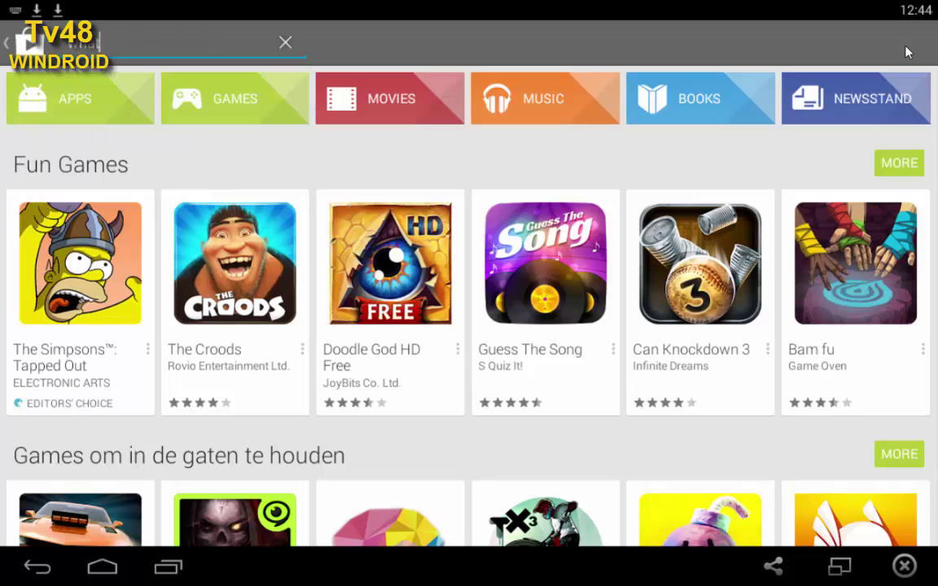
{"action": "type", "text": "sap"}
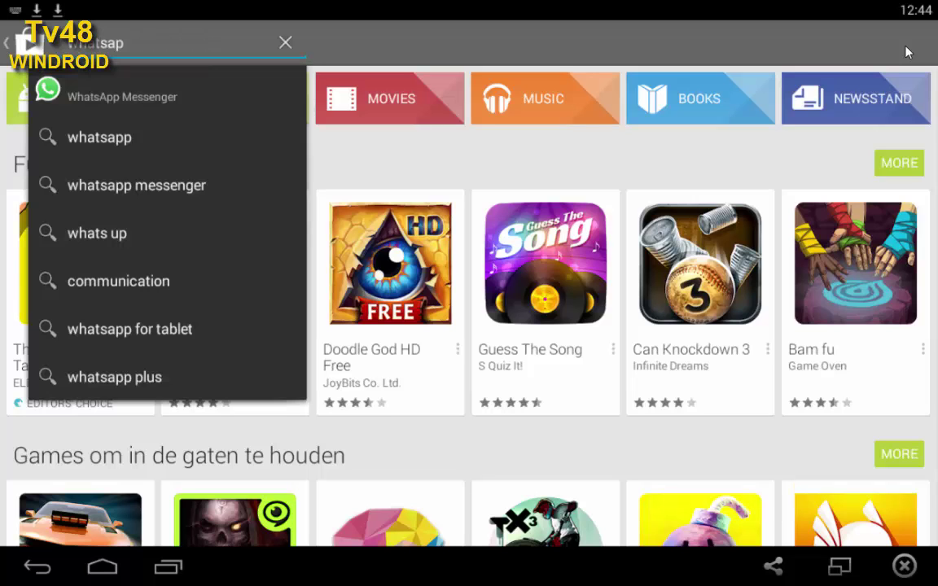
{"action": "type", "text": "p"}
{"action": "left_click", "coordinate": [124, 98]}
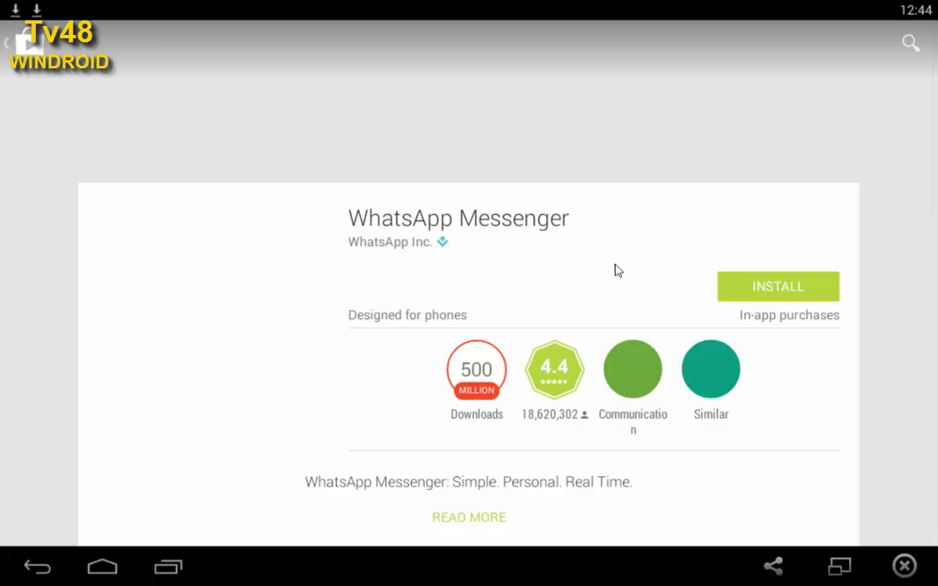
Start installing WhatsApp Messenger so its permissions request appears
{"action": "left_click", "coordinate": [768, 287]}
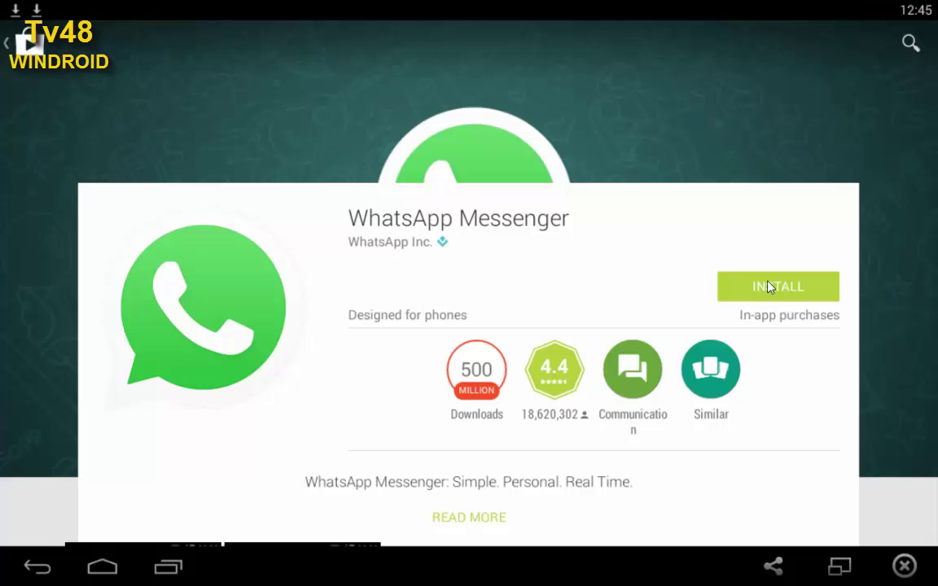
{"action": "left_click", "coordinate": [768, 286]}
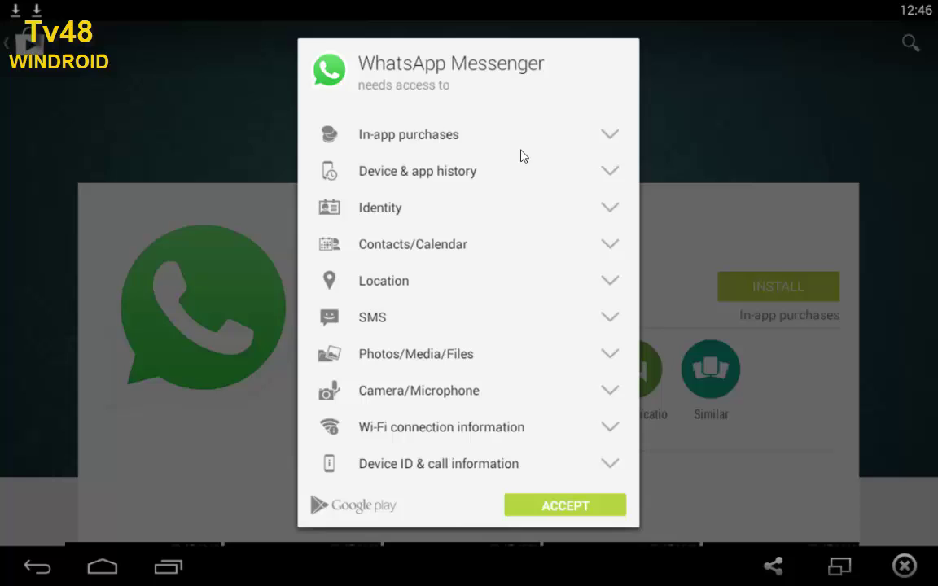
Accept WhatsApp Messenger's permissions and let the download finish until Open appears
{"action": "left_click", "coordinate": [564, 506]}
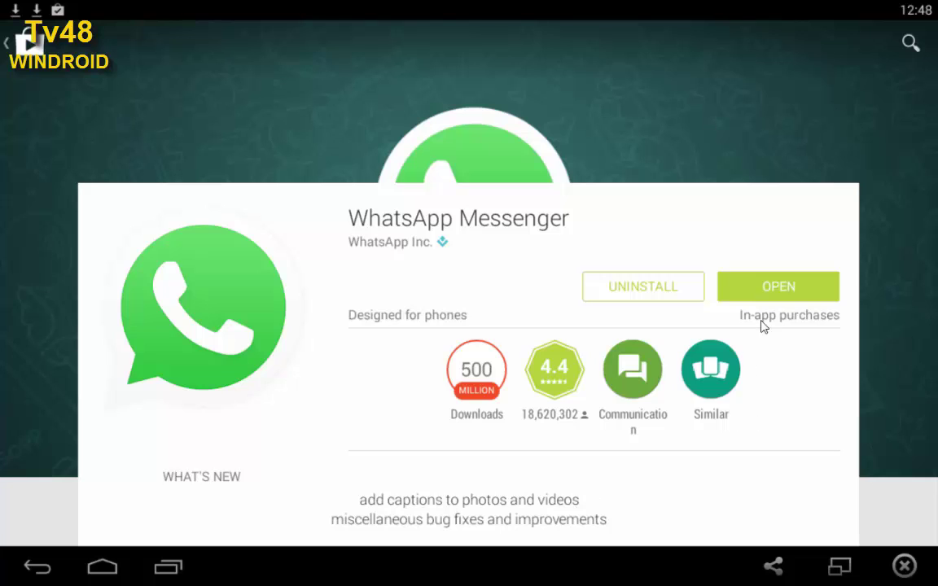
Open the installed WhatsApp and agree to its terms to reach phone verification
{"action": "left_click", "coordinate": [780, 299]}
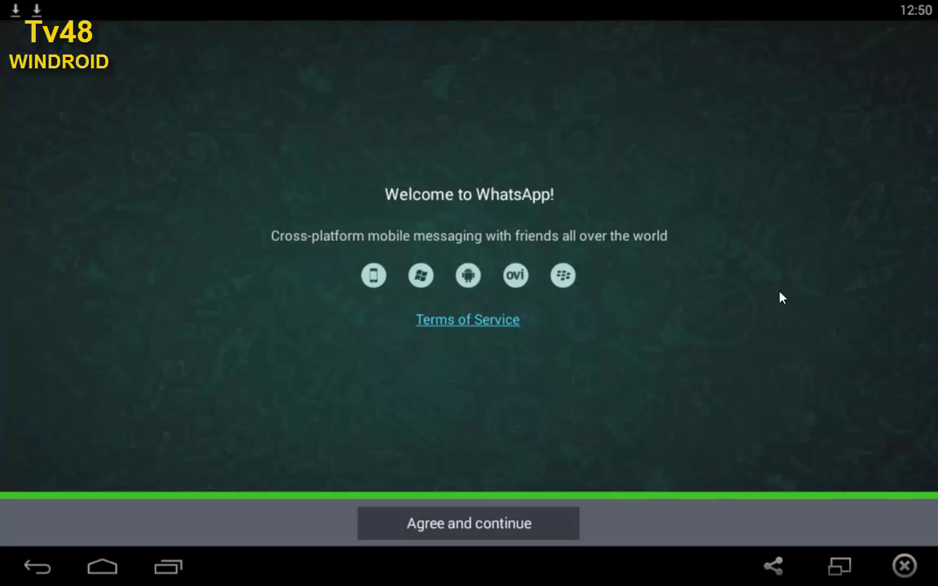
{"action": "left_click", "coordinate": [511, 529]}
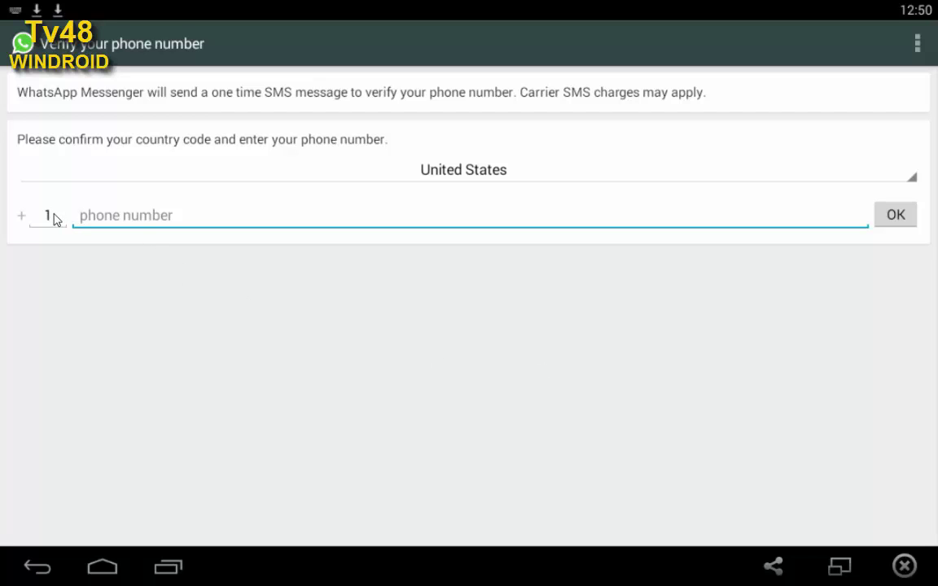
Change WhatsApp's country code from 1 to 31 (Nederland) and move to the phone number field
{"action": "left_click", "coordinate": [28, 219]}
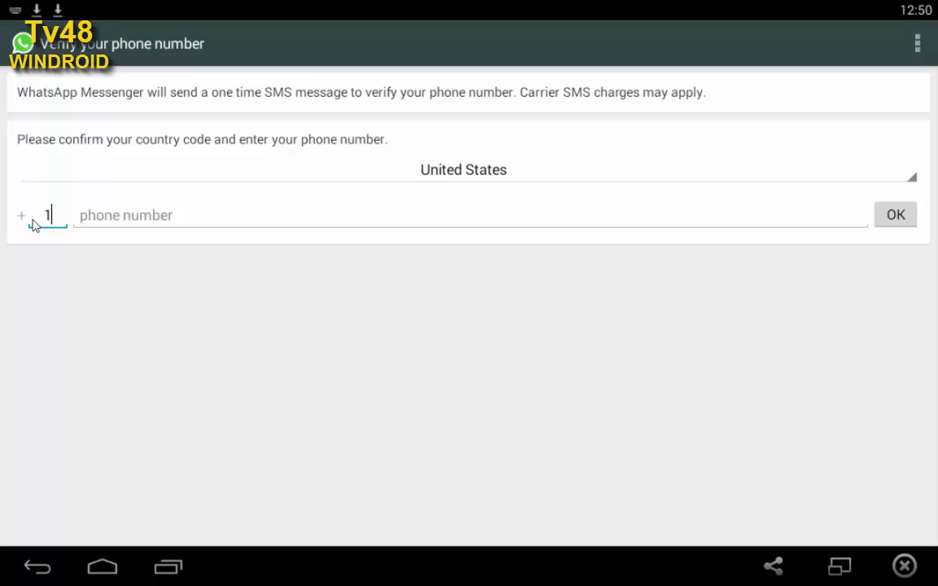
{"action": "left_click", "coordinate": [32, 226]}
{"action": "type", "text": "311"}
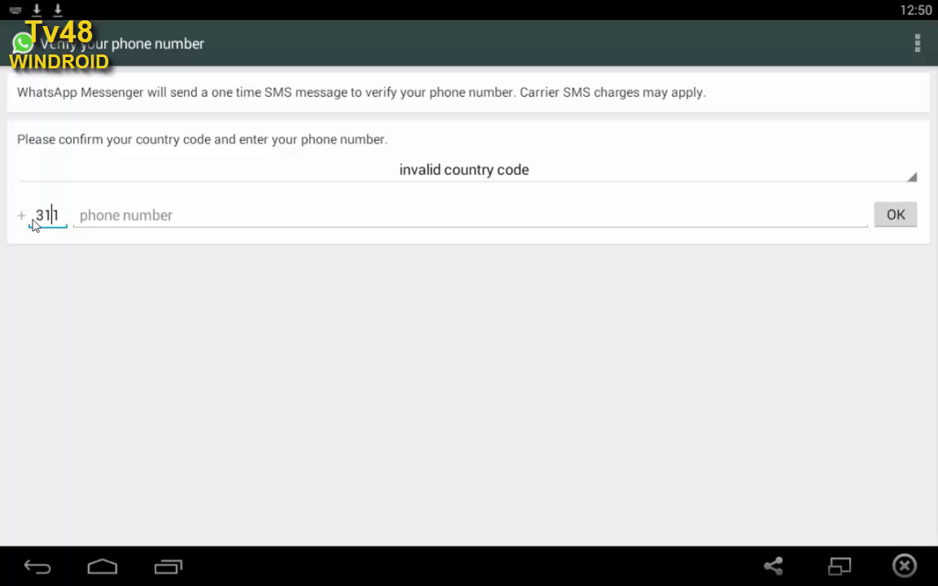
{"action": "key", "text": "BackSpace"}
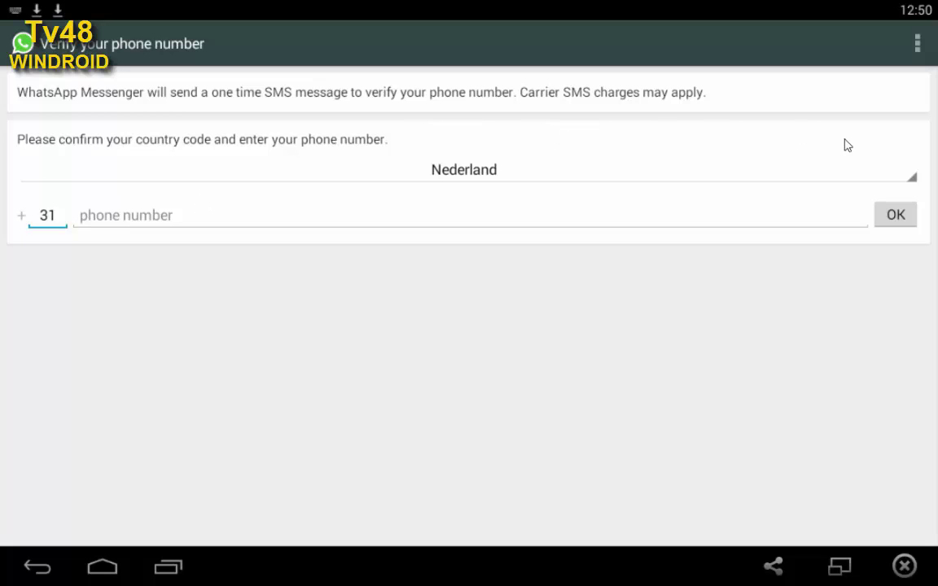
{"action": "key", "text": "Tab"}
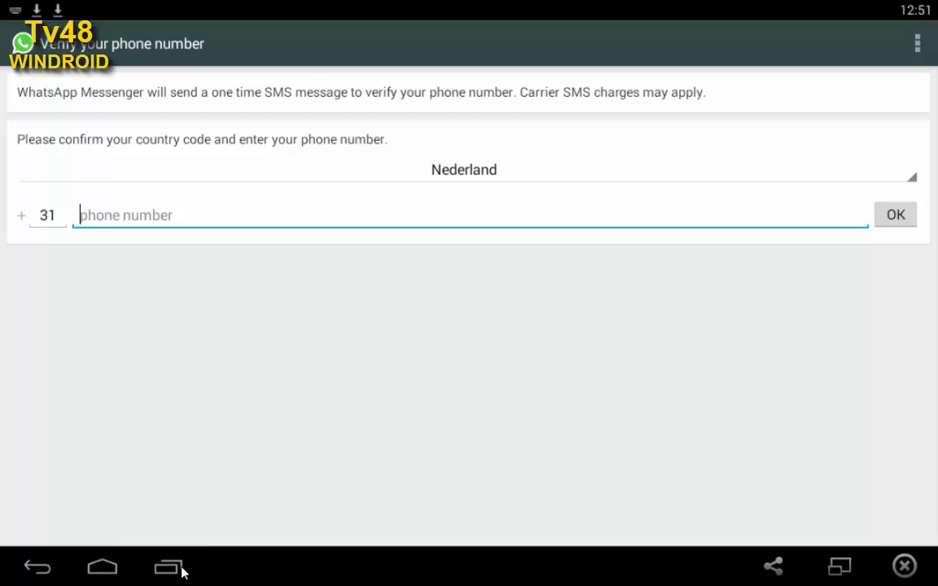
Leave WhatsApp for the Android home screen, exit full screen, and close BlueStacks
{"action": "left_click", "coordinate": [104, 577]}
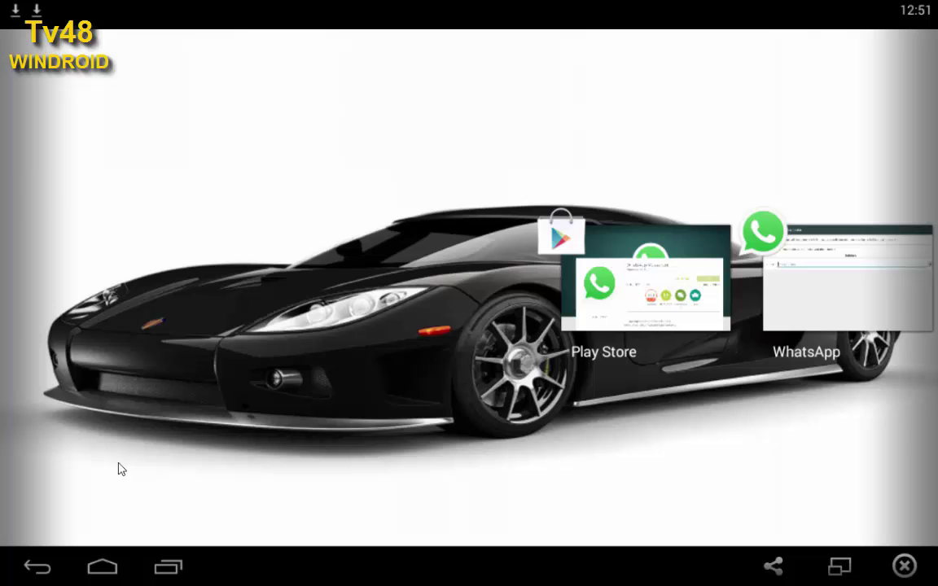
{"action": "key", "text": "Escape"}
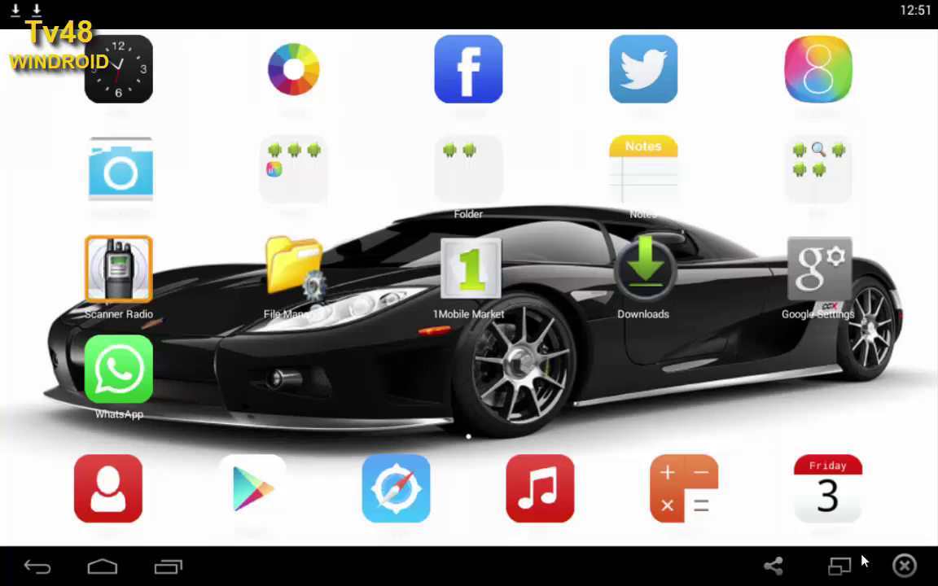
{"action": "left_click", "coordinate": [838, 568]}
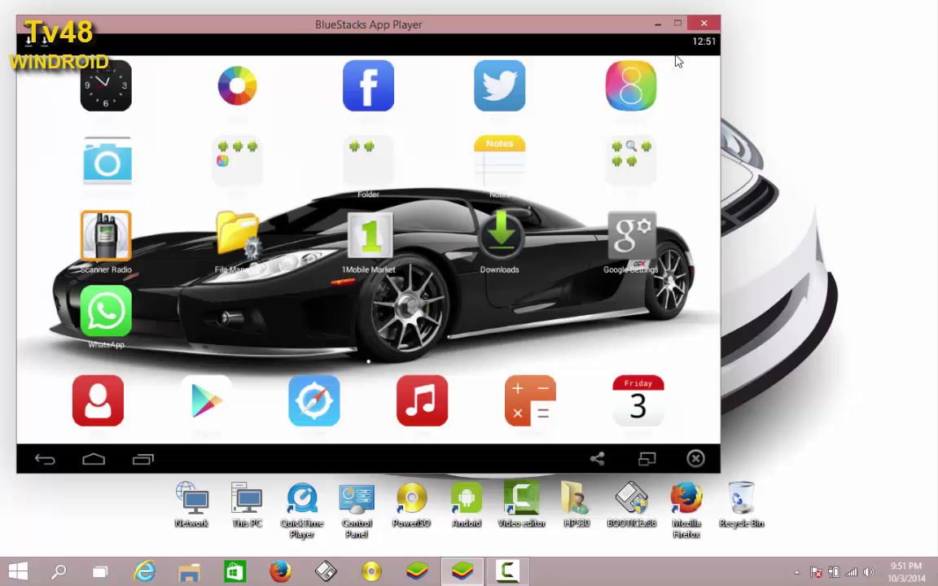
{"action": "left_click", "coordinate": [705, 24]}
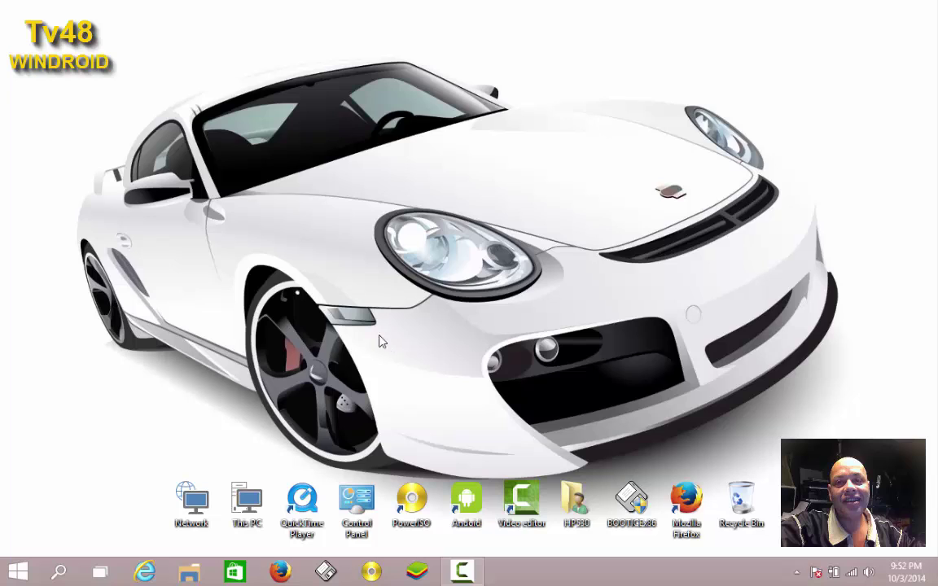
Open the Start menu, close it, and reopen it to show WhatsApp in the app list
{"action": "left_click", "coordinate": [16, 573]}
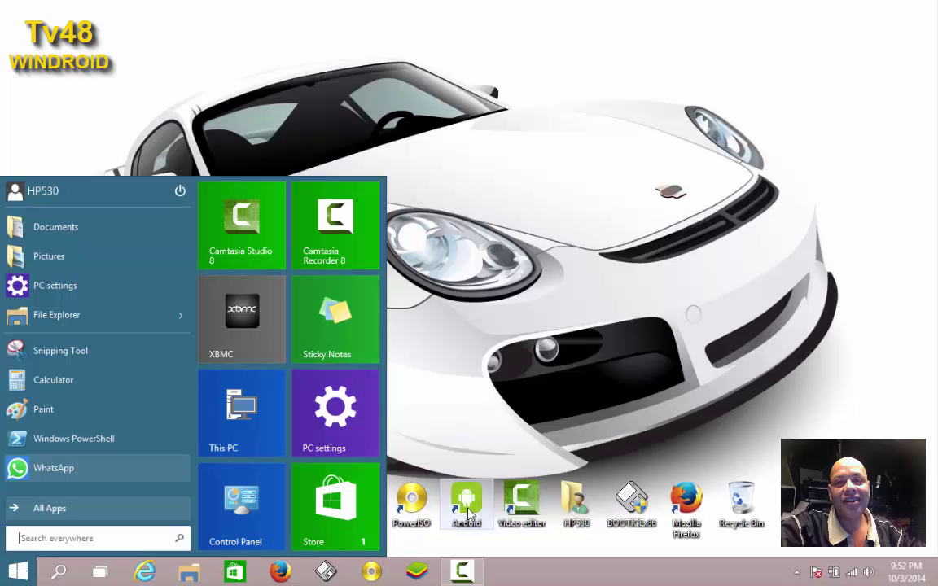
{"action": "left_click", "coordinate": [527, 309]}
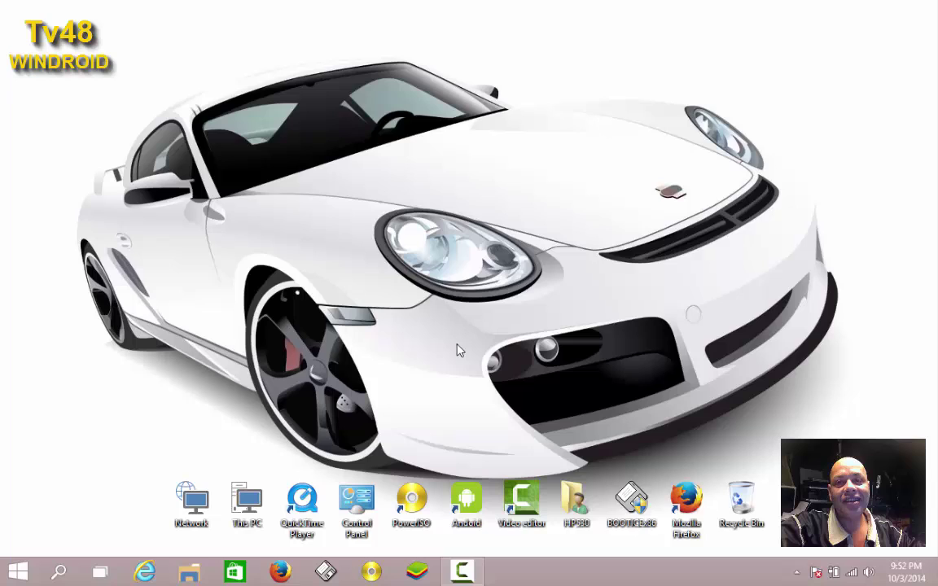
{"action": "left_click", "coordinate": [18, 572]}
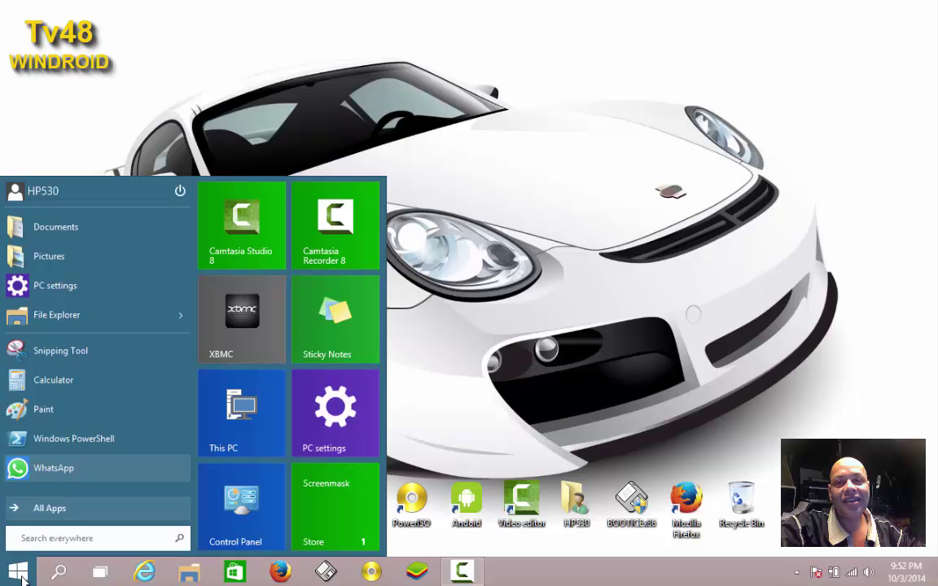